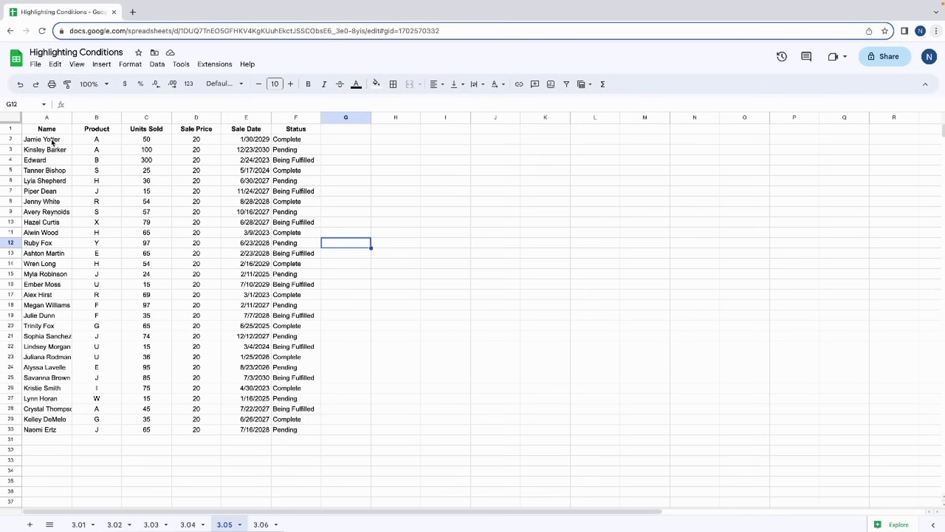
Begin a conditional formatting rule on A2:F30 with the 'Custom formula is' condition
drag(51, 140, 295, 429)
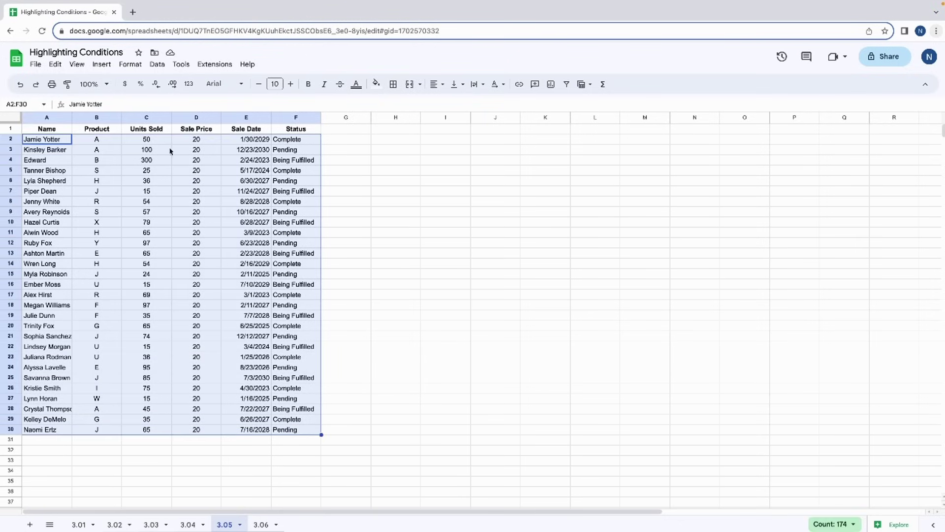
click(130, 64)
click(180, 234)
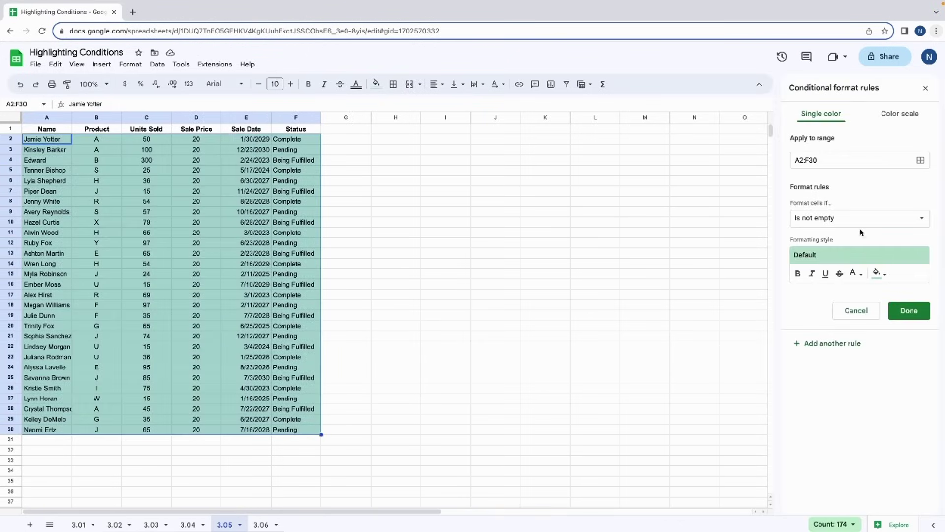
click(858, 225)
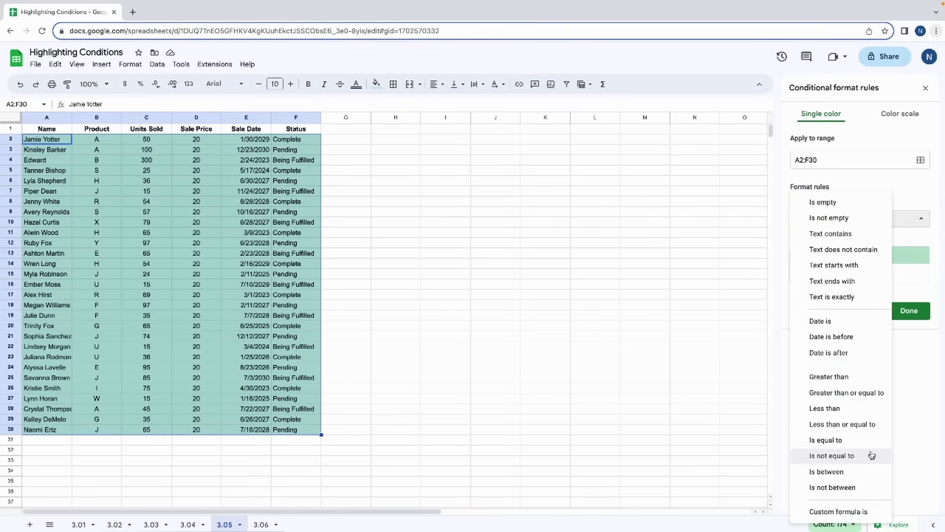
click(846, 517)
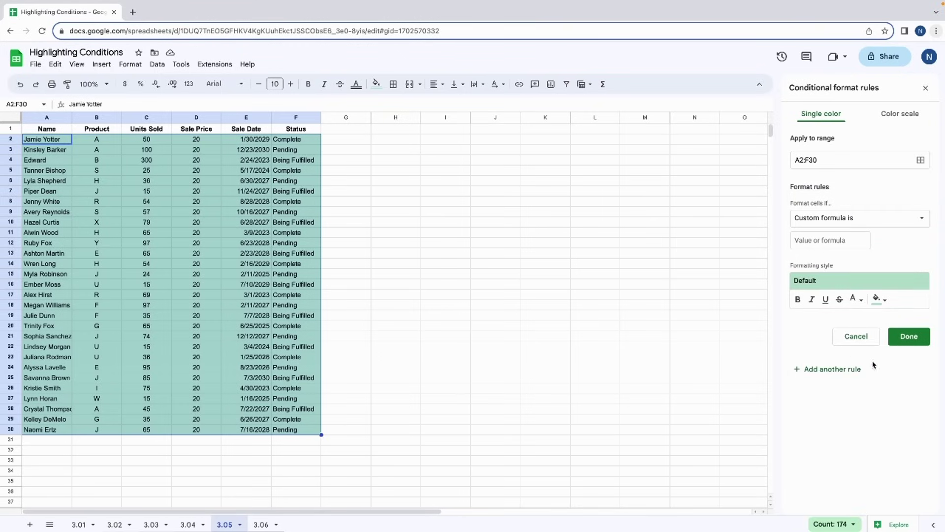
Save the custom formula rule =$F2="Complete" for green rows, then reselect the table
click(843, 244)
text(=$F2="Complete")
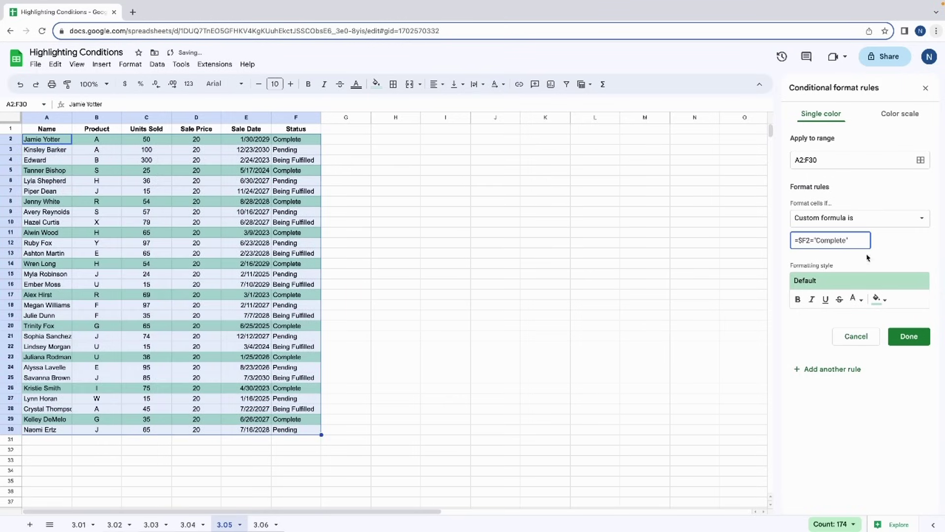
click(914, 337)
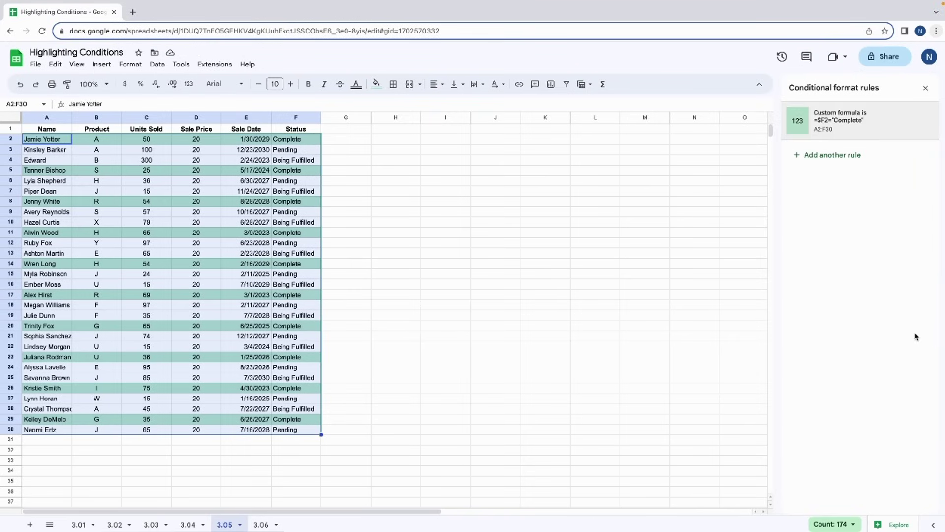
click(574, 292)
scroll(307, 450, down, 1)
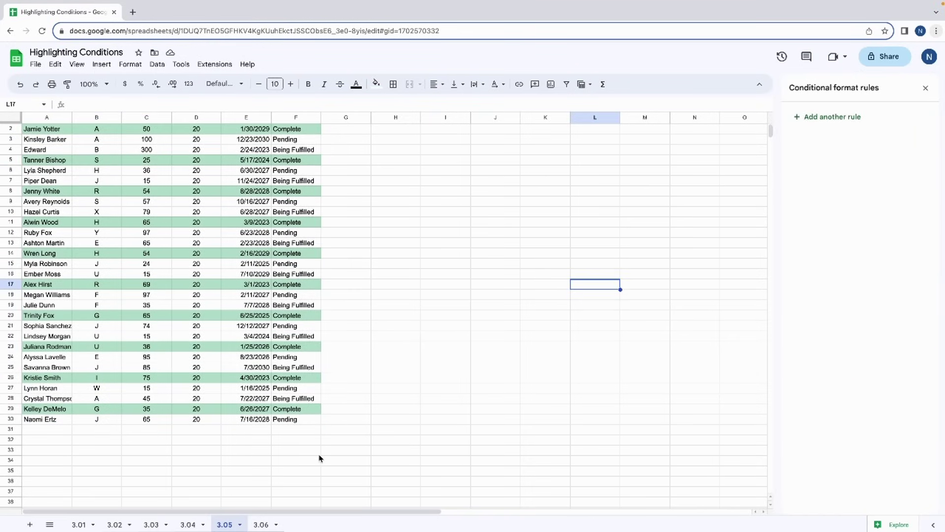
scroll(550, 340, up, 1)
drag(47, 139, 310, 433)
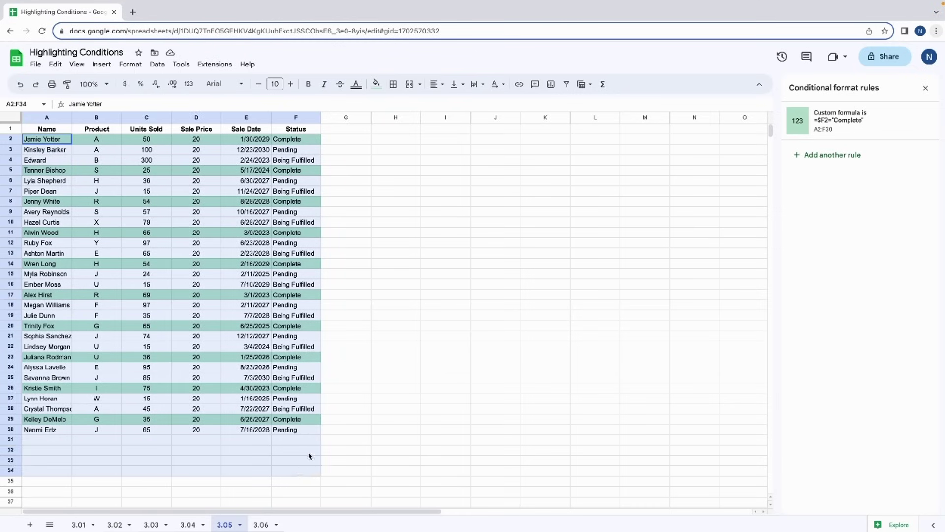
Add and save a second rule using 'Text contains' with the value Pending
click(840, 154)
click(843, 218)
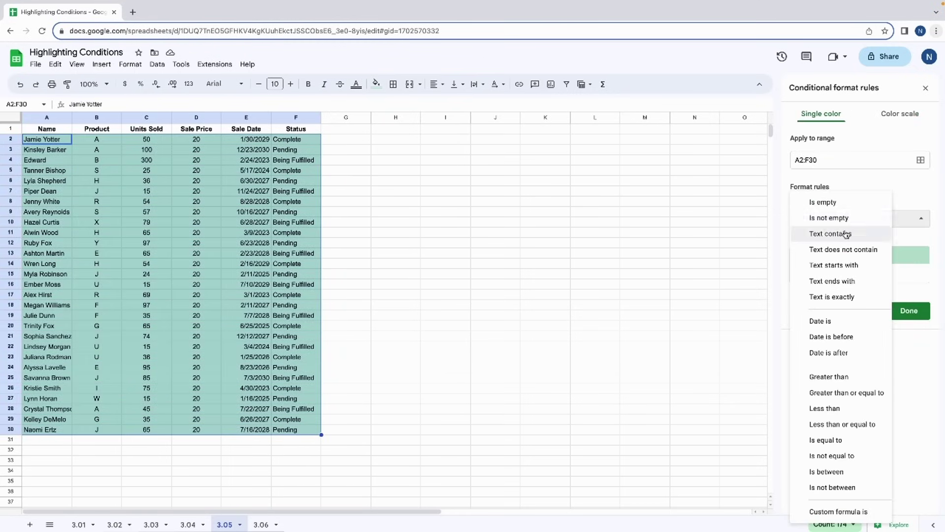
click(846, 235)
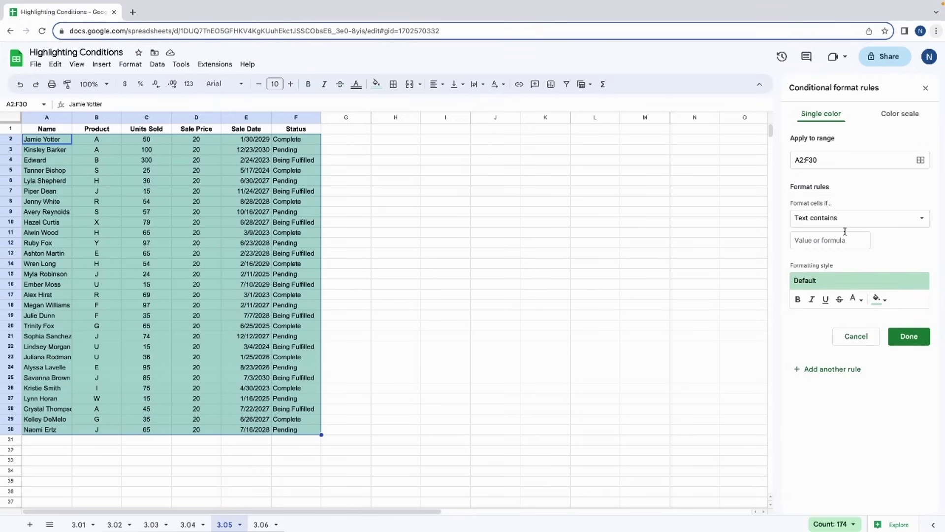
click(832, 239)
text(P)
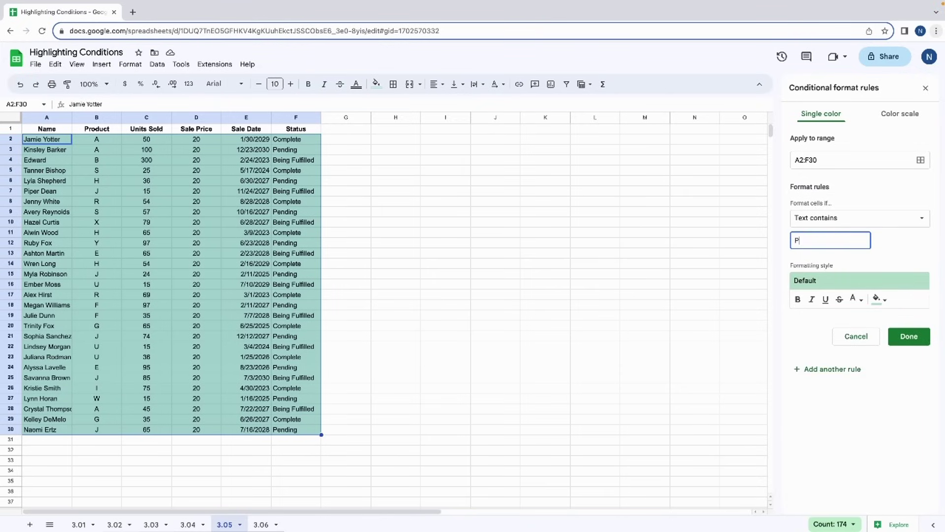
text(ending)
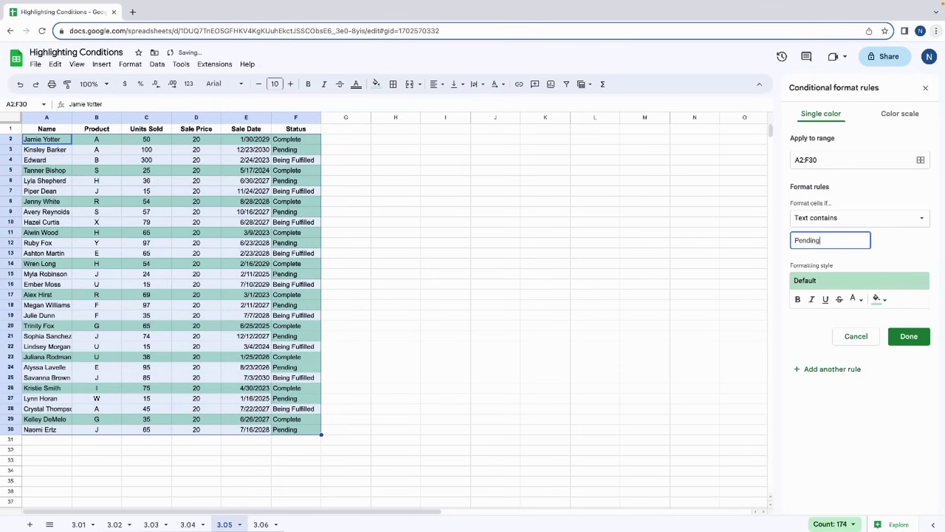
click(346, 170)
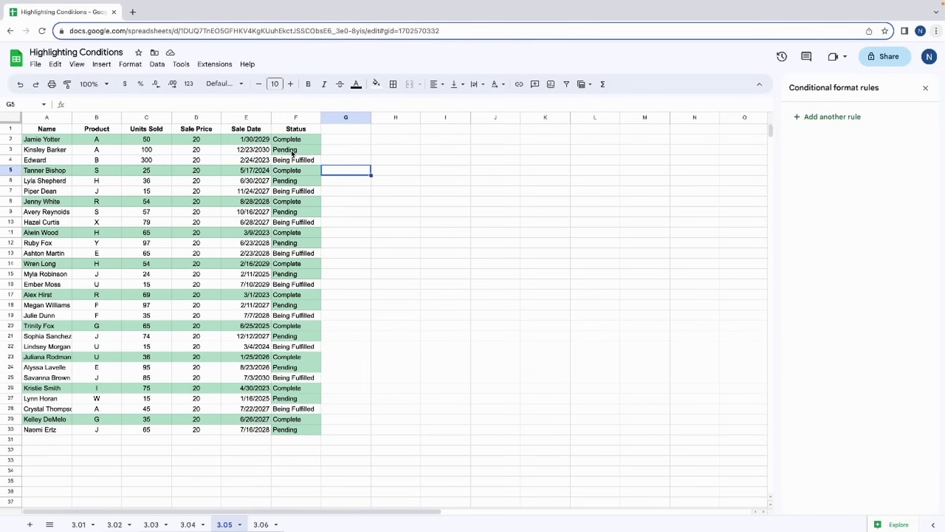
Reselect A2:F30 and open the =$F2="Complete" rule's formula for editing
mouse_move(42, 141)
mouse_down()
mouse_move(245, 398)
mouse_move(310, 433)
mouse_up()
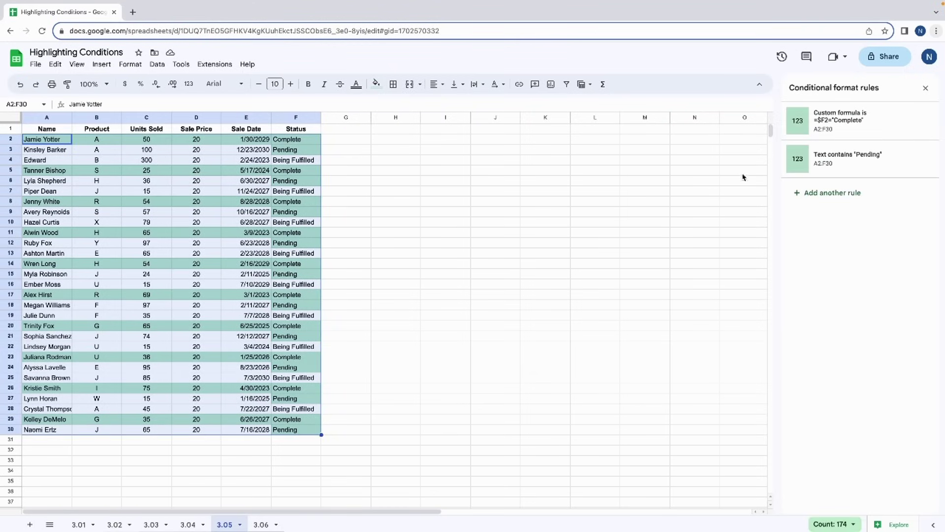
click(842, 122)
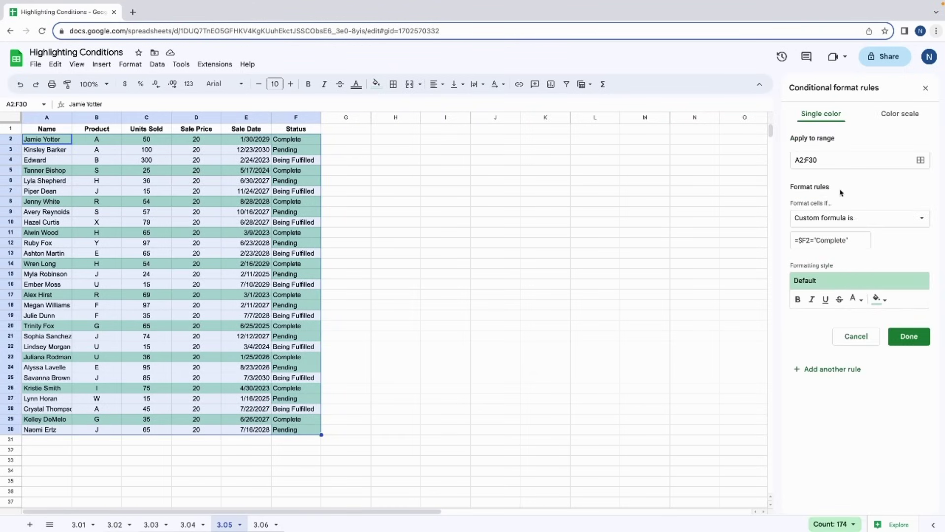
click(816, 244)
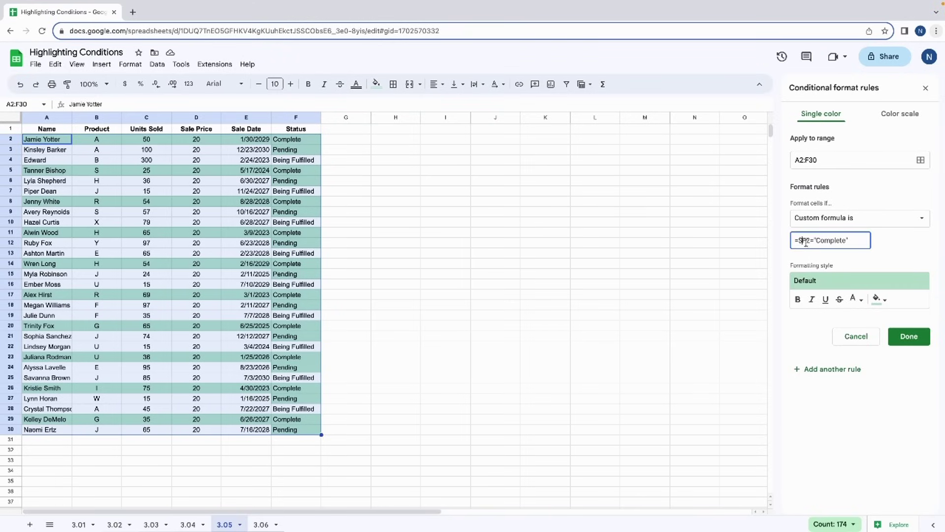